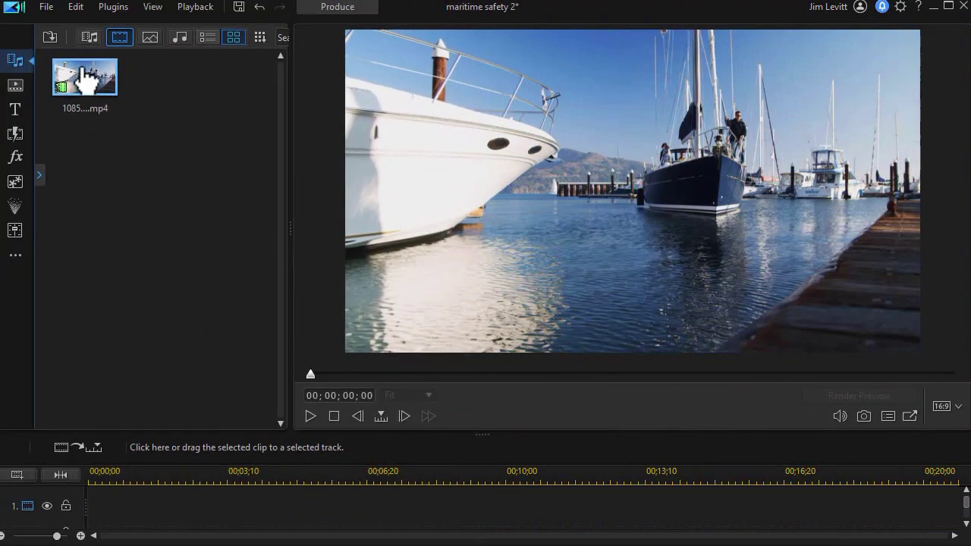
Step: Place the dock clip on track 1, paste a copy onto track 2, and disable track 2
drag(85, 78, 67, 507)
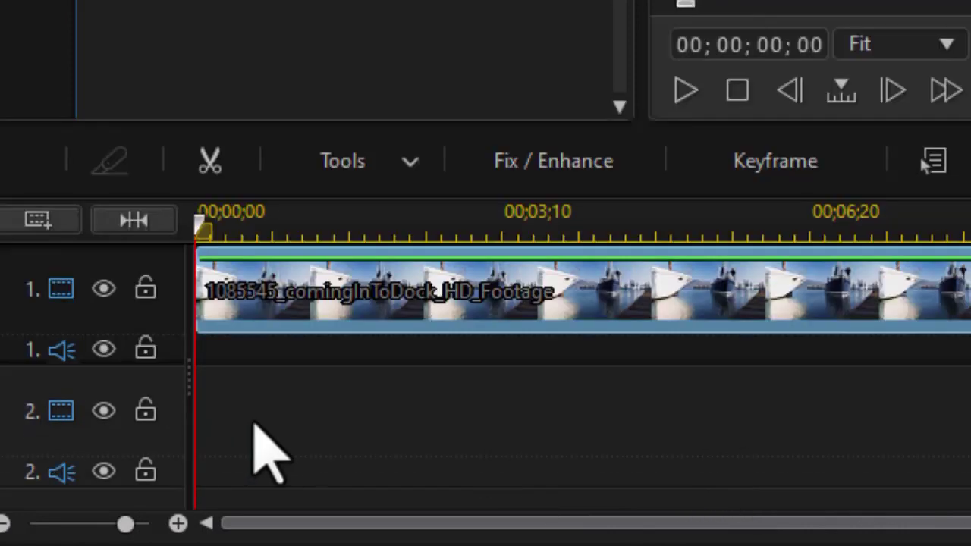
click(279, 426)
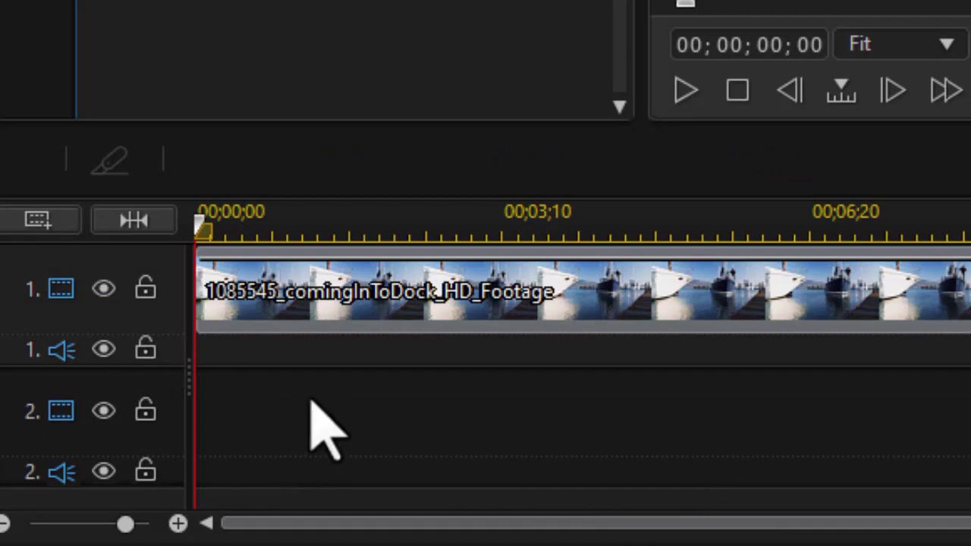
key(ctrl+v)
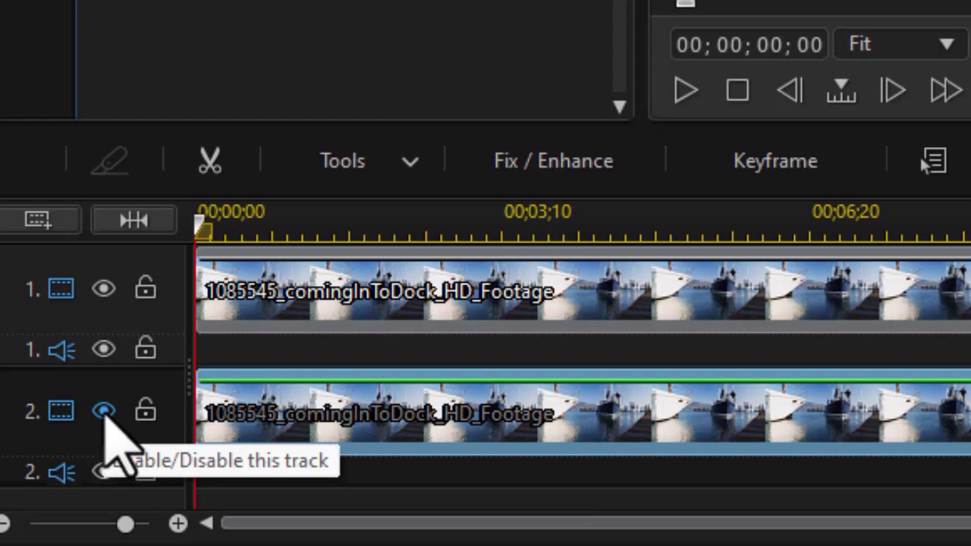
click(103, 412)
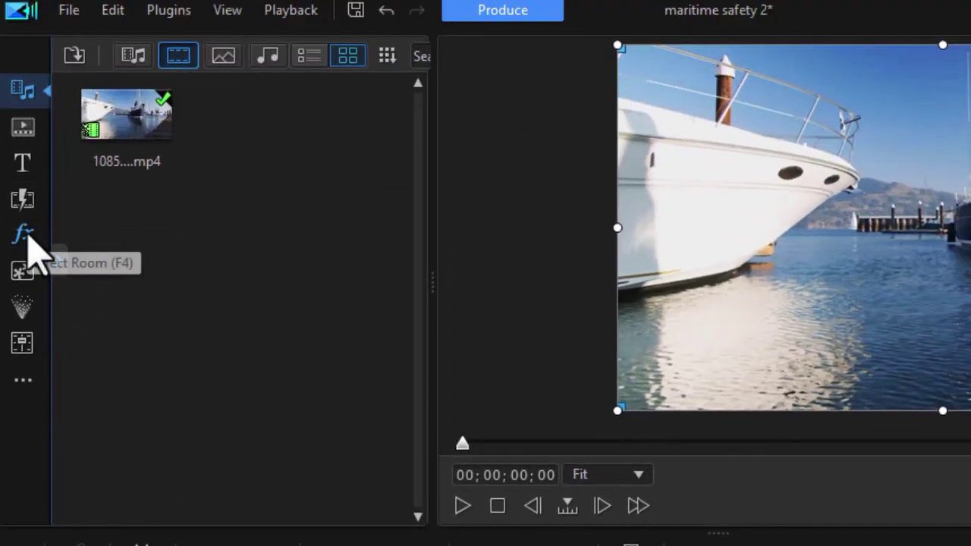
Step: Search the effects for 'blur' and apply Gaussian Blur to the track 1 dock clip
click(26, 237)
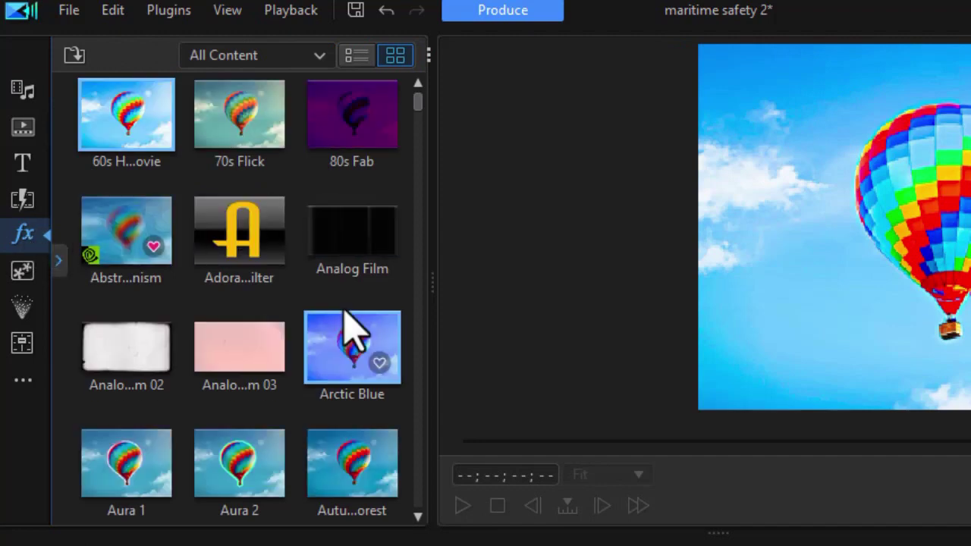
drag(432, 283, 605, 293)
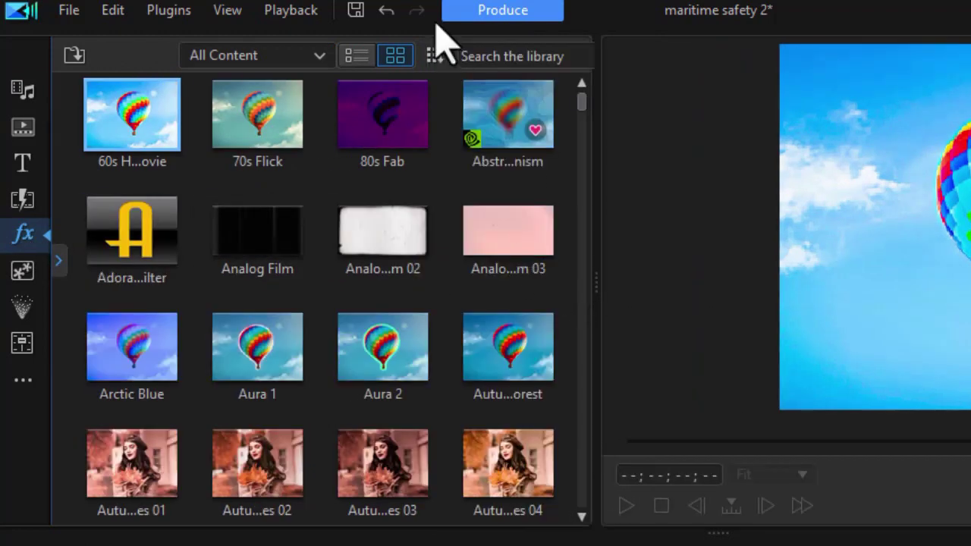
click(490, 53)
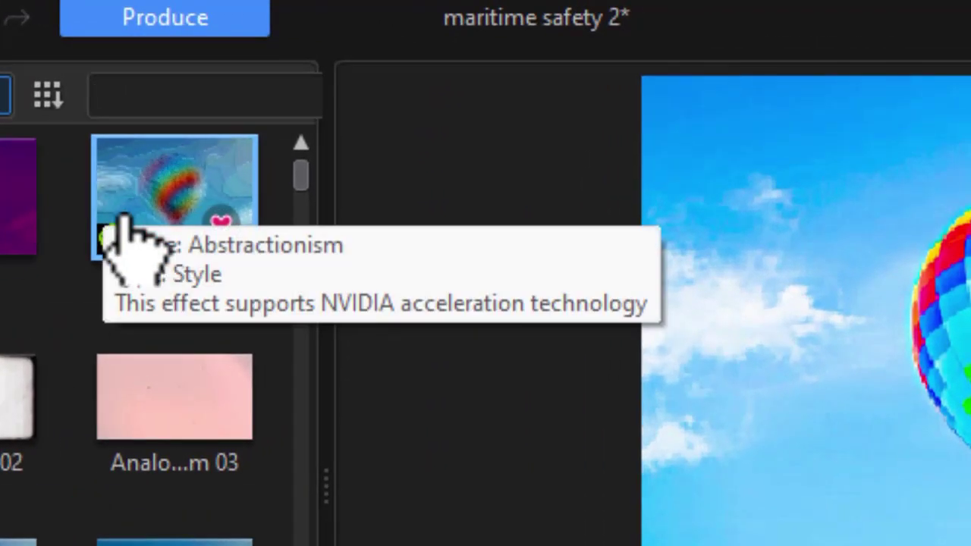
text(blur)
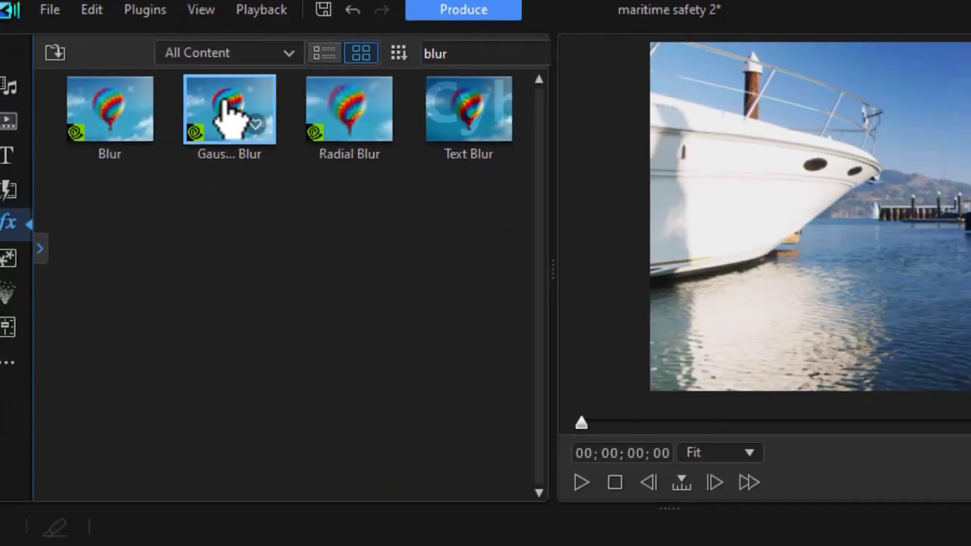
mouse_move(230, 114)
mouse_down()
mouse_move(113, 286)
mouse_move(113, 431)
mouse_up()
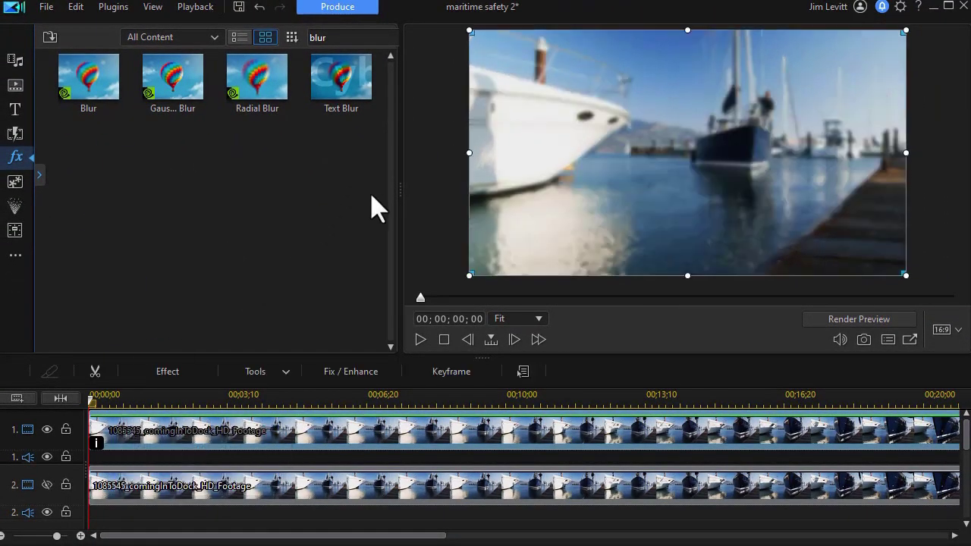
Step: Enlarge the preview, return to the media library, and move the playhead to 00;00;02;15
drag(402, 189, 82, 80)
click(14, 60)
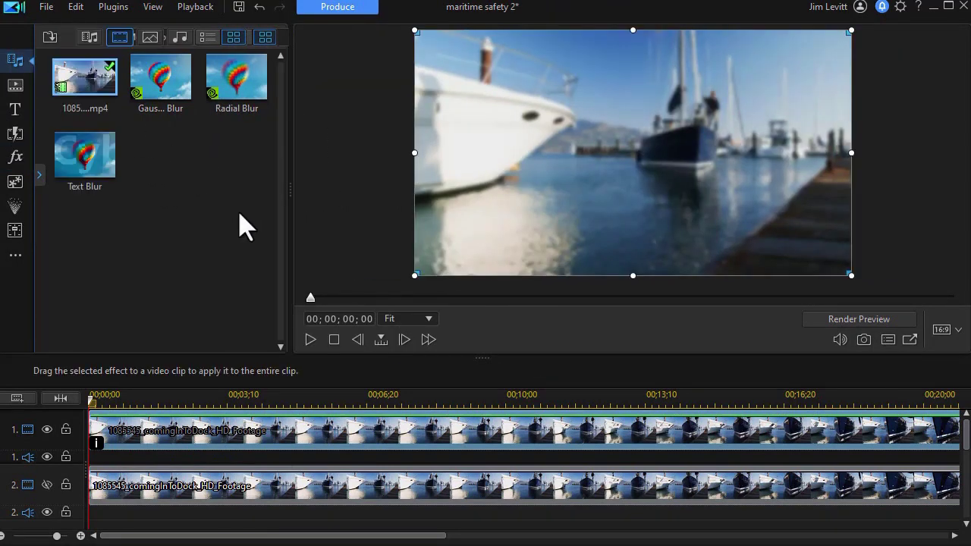
click(176, 234)
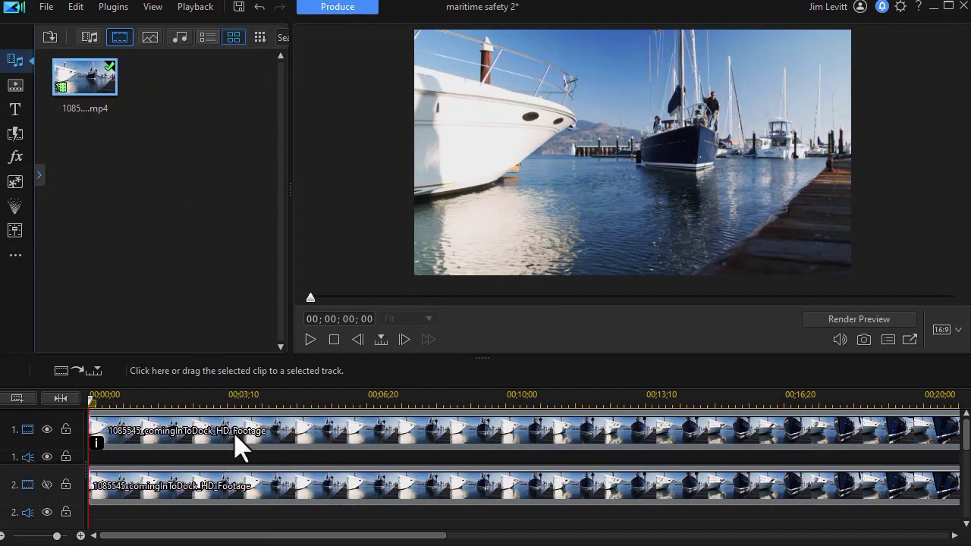
drag(92, 411, 195, 417)
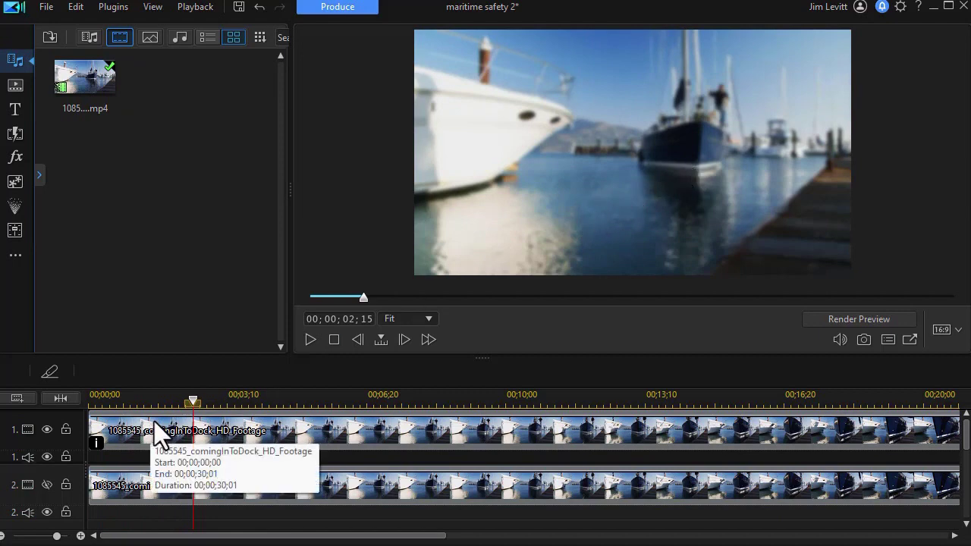
Step: Raise the track 1 clip's Gaussian Blur Degree to 12 and close its settings
click(157, 442)
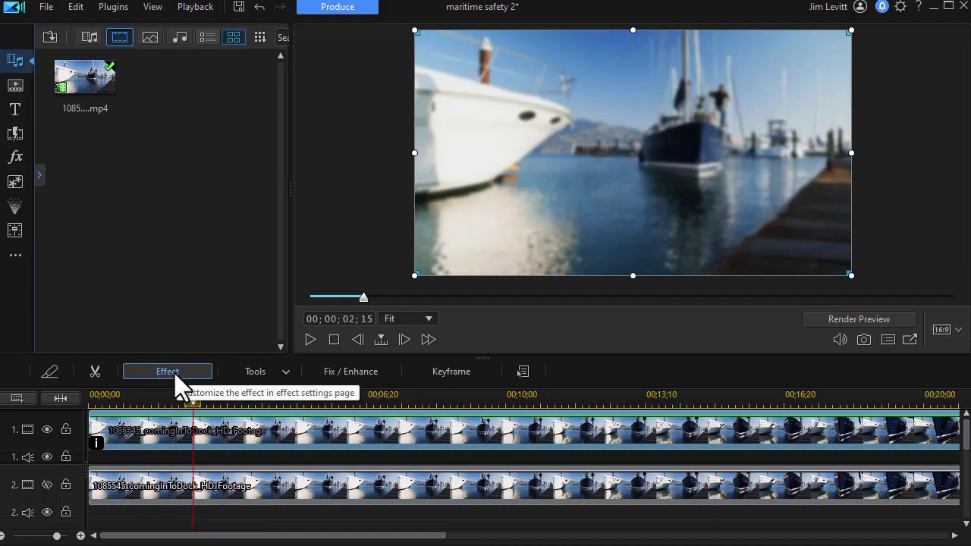
click(168, 371)
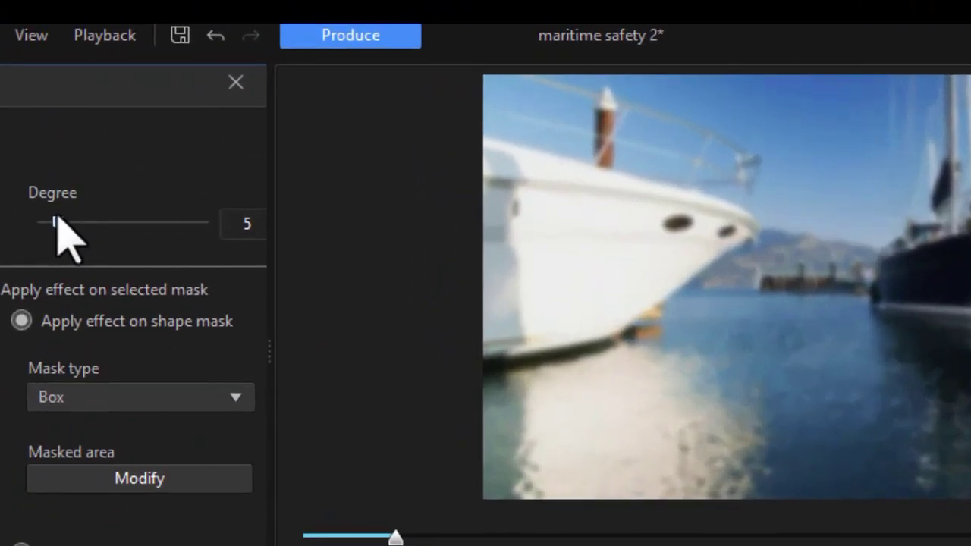
drag(59, 222, 89, 223)
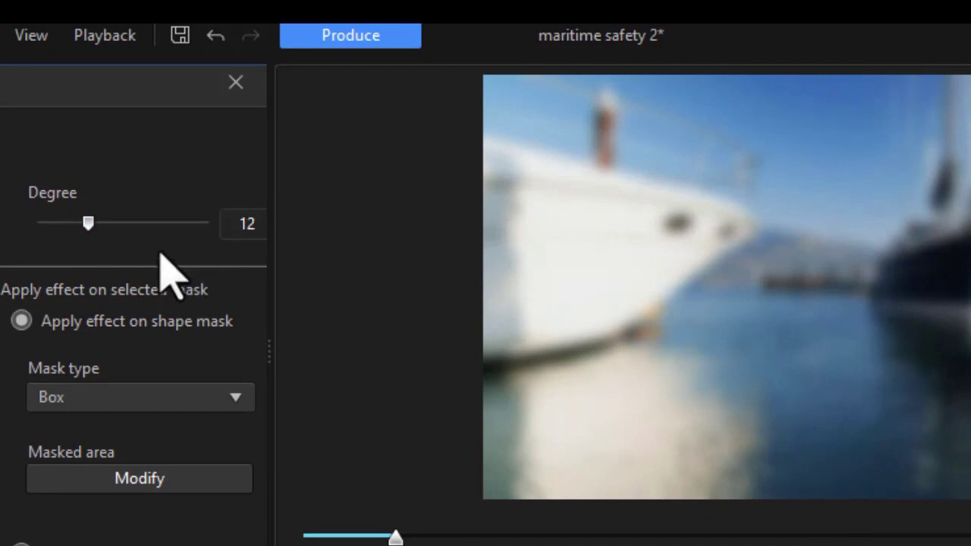
click(235, 82)
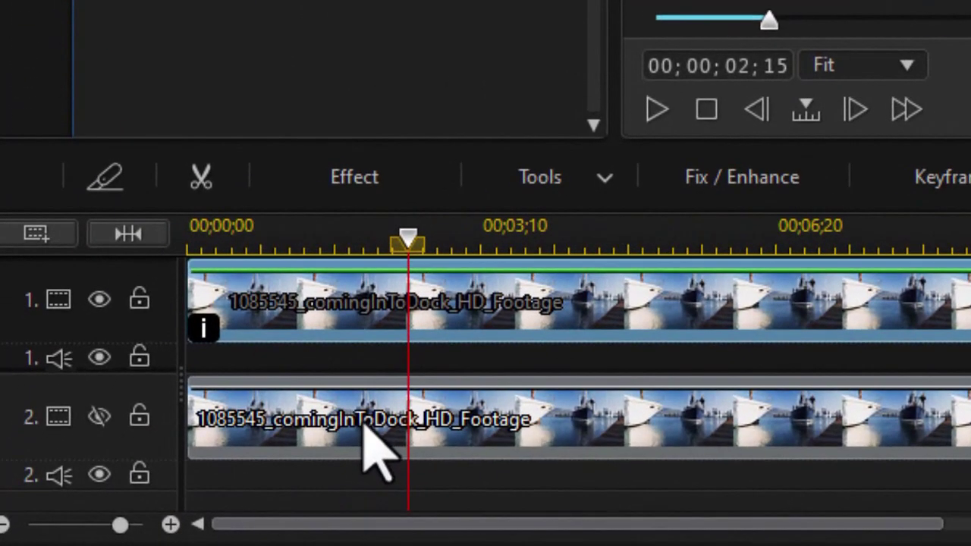
Step: Re-enable track 2 and open Tools > Mask Designer for its dock clip
click(98, 417)
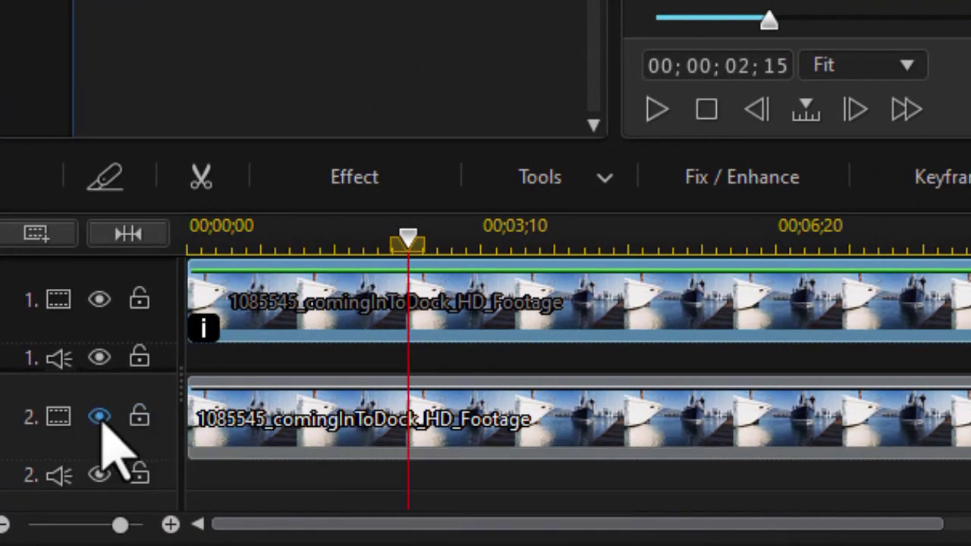
click(321, 433)
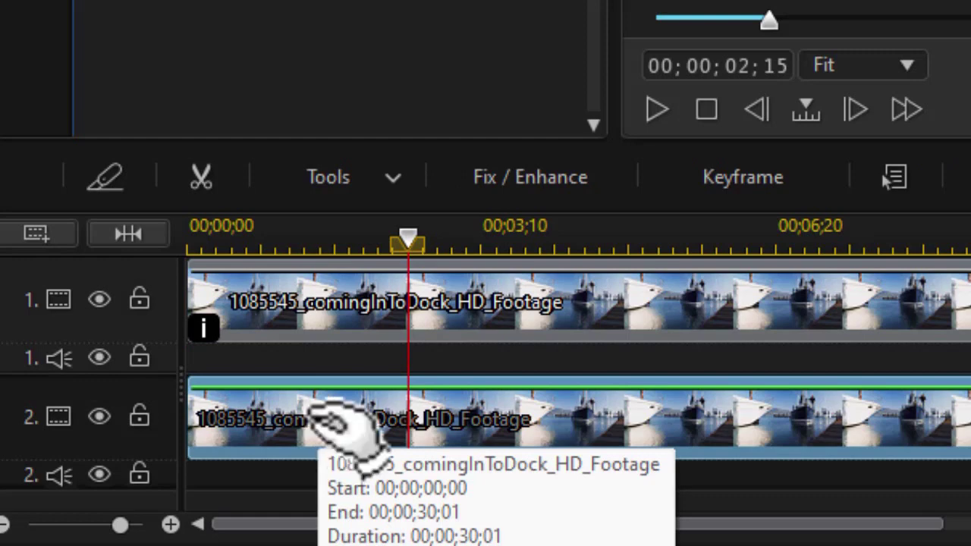
click(394, 182)
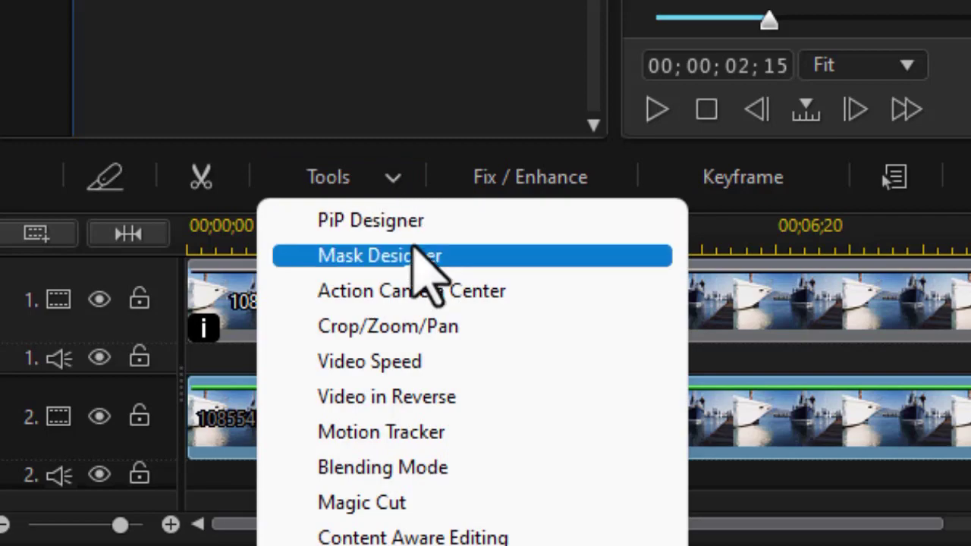
click(476, 256)
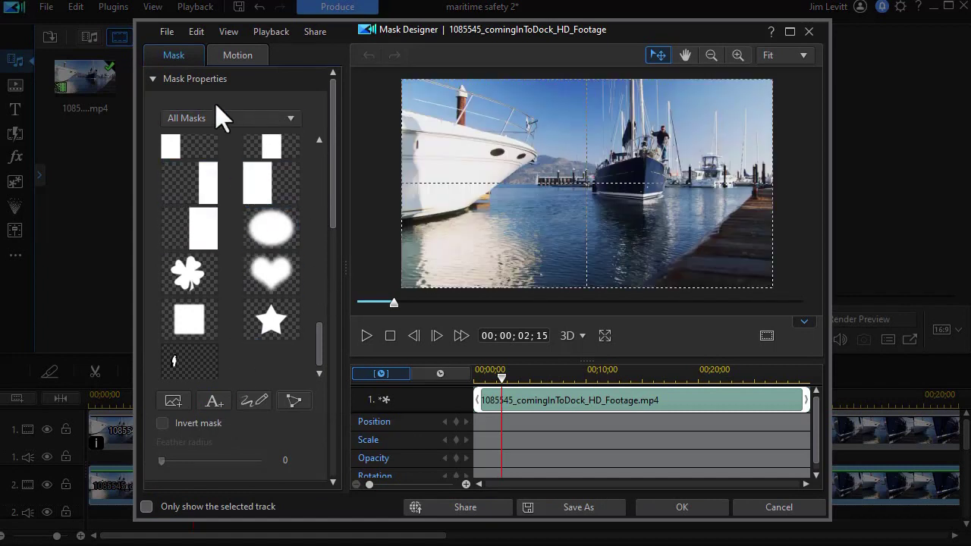
Step: Apply a rectangle mask, widen its left and right edges, and rewind the playhead to the start
drag(318, 356, 311, 143)
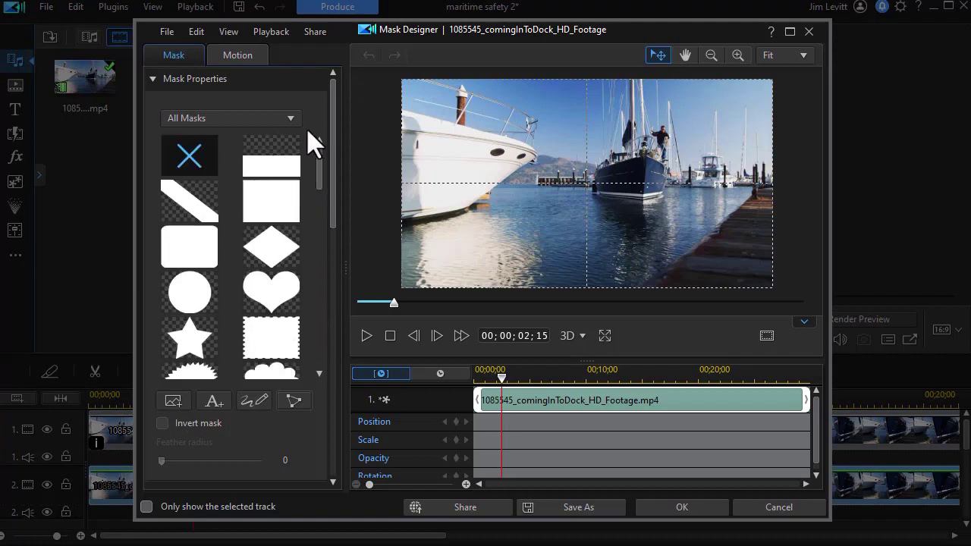
click(277, 218)
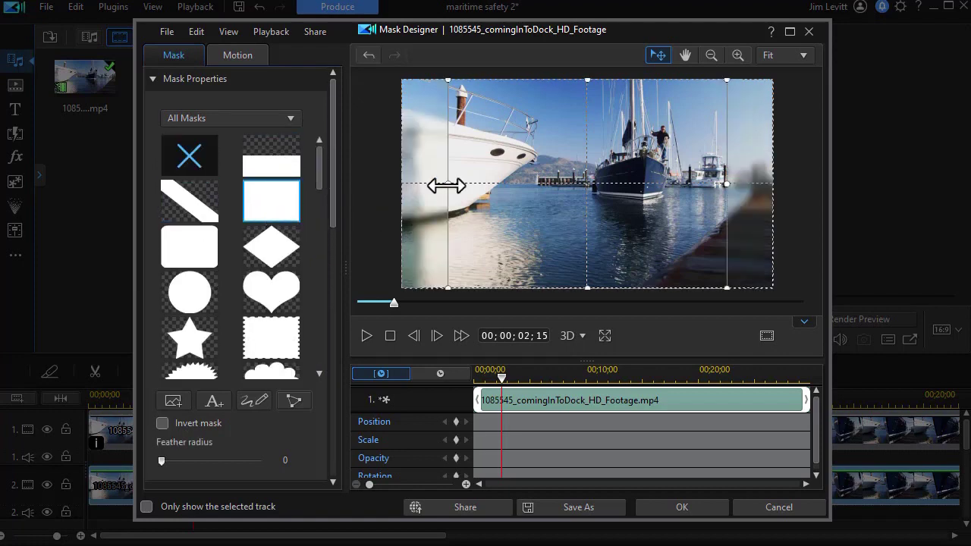
drag(445, 182, 402, 184)
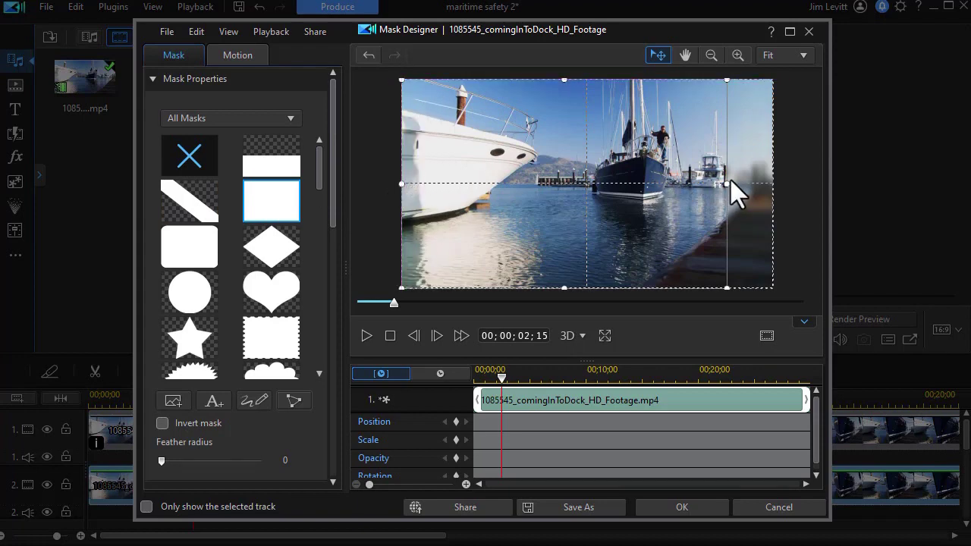
drag(727, 182, 785, 182)
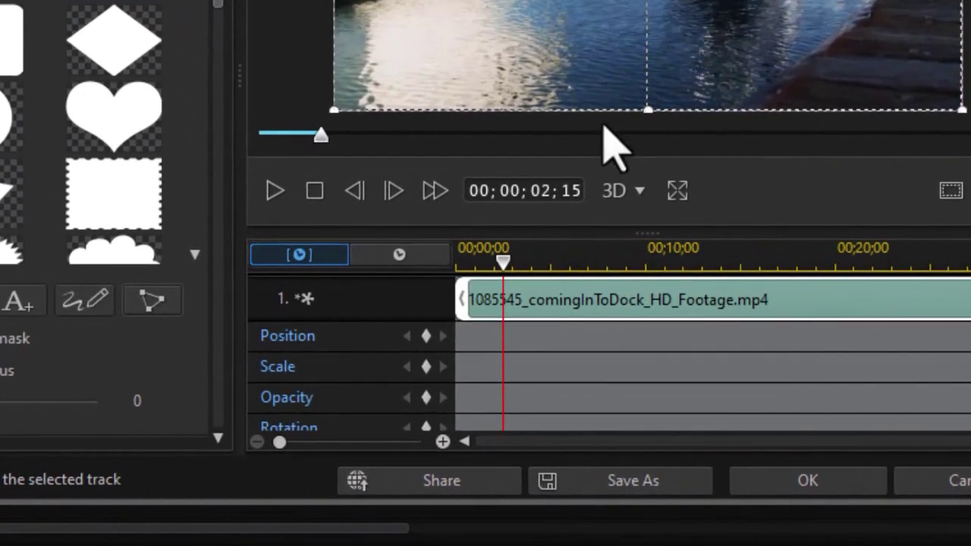
drag(503, 267, 459, 296)
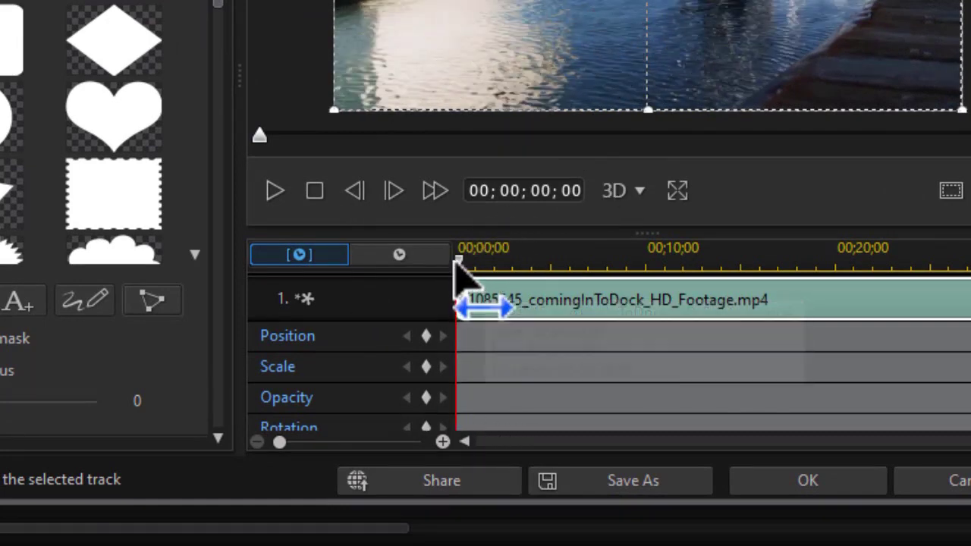
Step: Add a mask Position keyframe at the clip start and move the playhead to 00;00;01;15
click(425, 336)
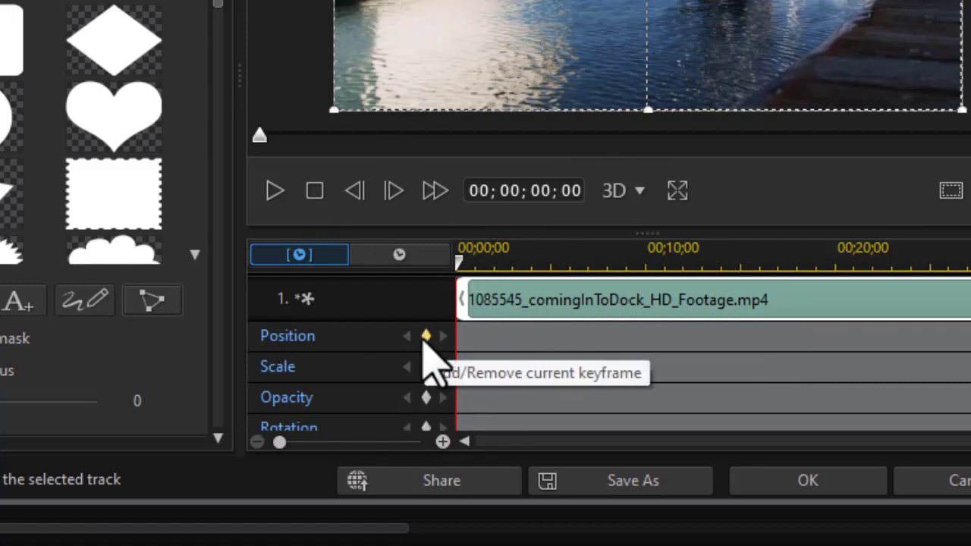
click(425, 337)
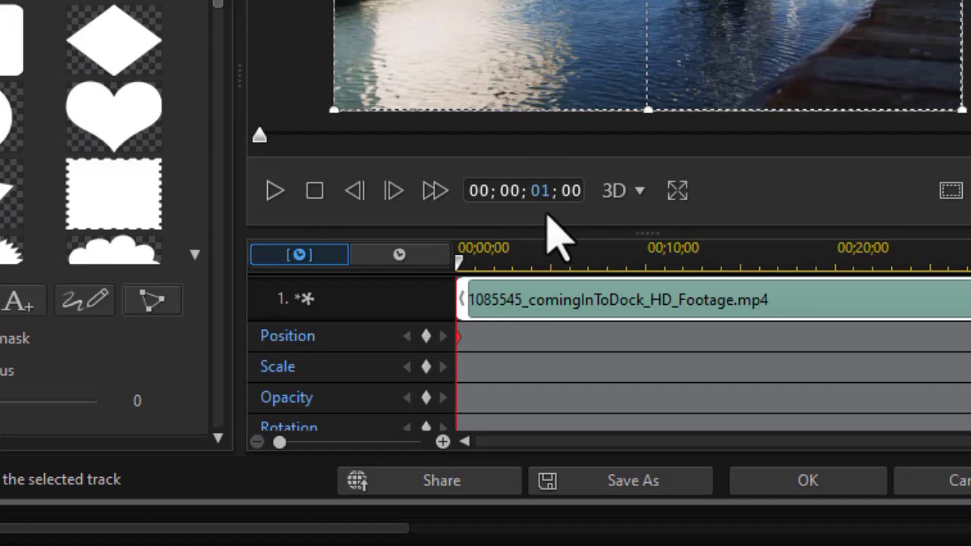
key(Return)
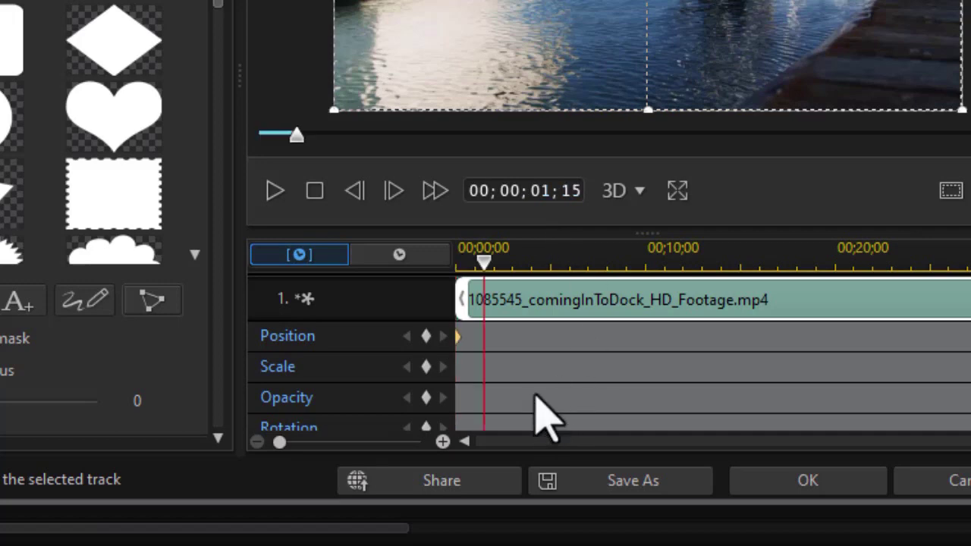
Step: Add a 'slide in finished' marker at 00;00;01;15 with a Position keyframe there
drag(527, 252, 493, 269)
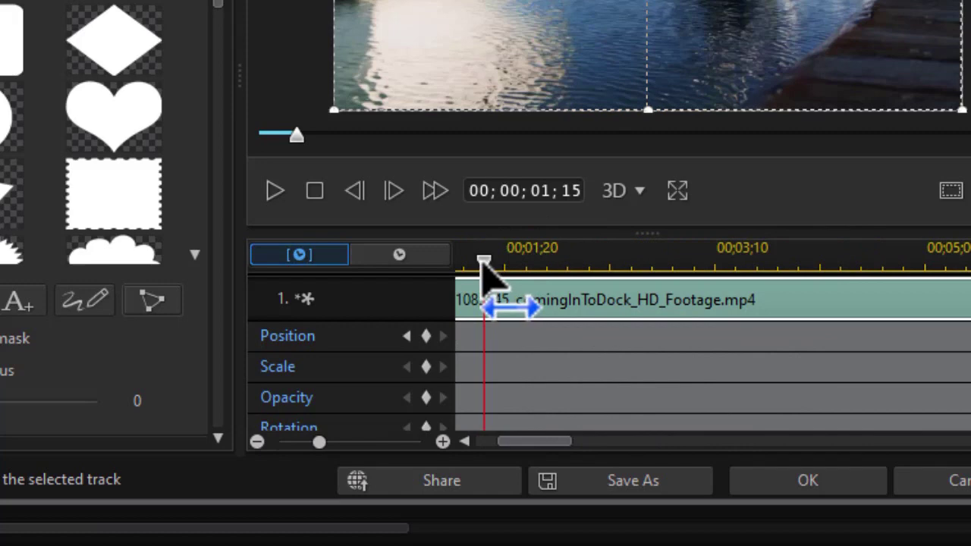
right_click(483, 265)
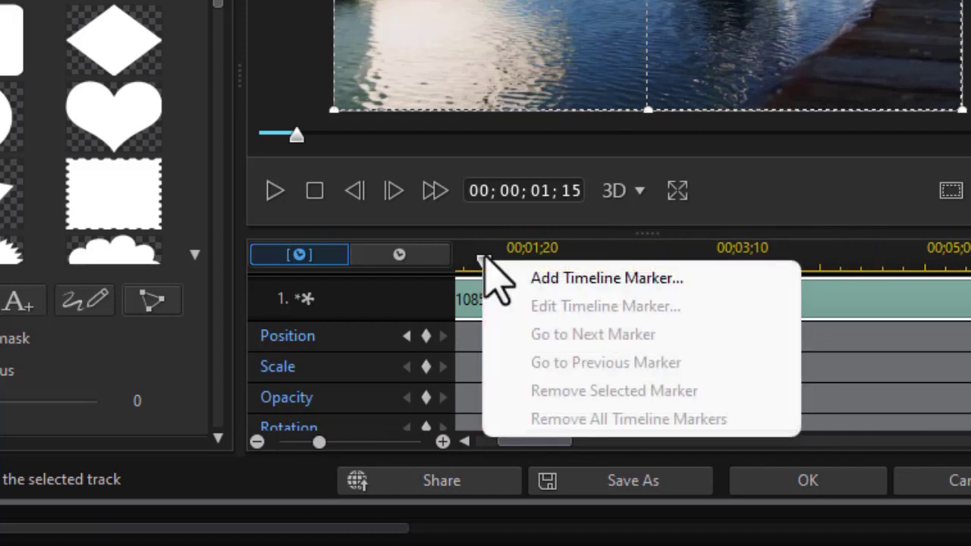
click(592, 278)
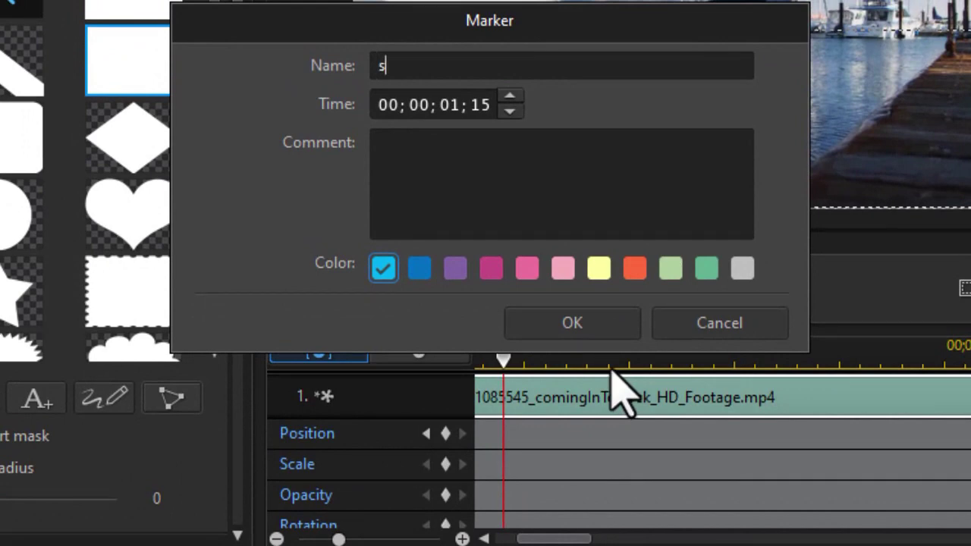
text(slide in finished)
click(565, 326)
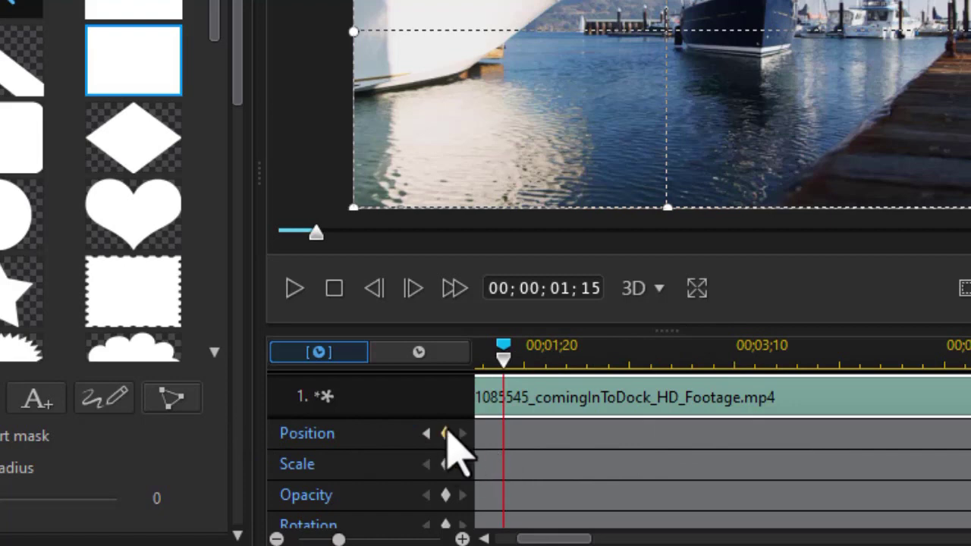
click(447, 438)
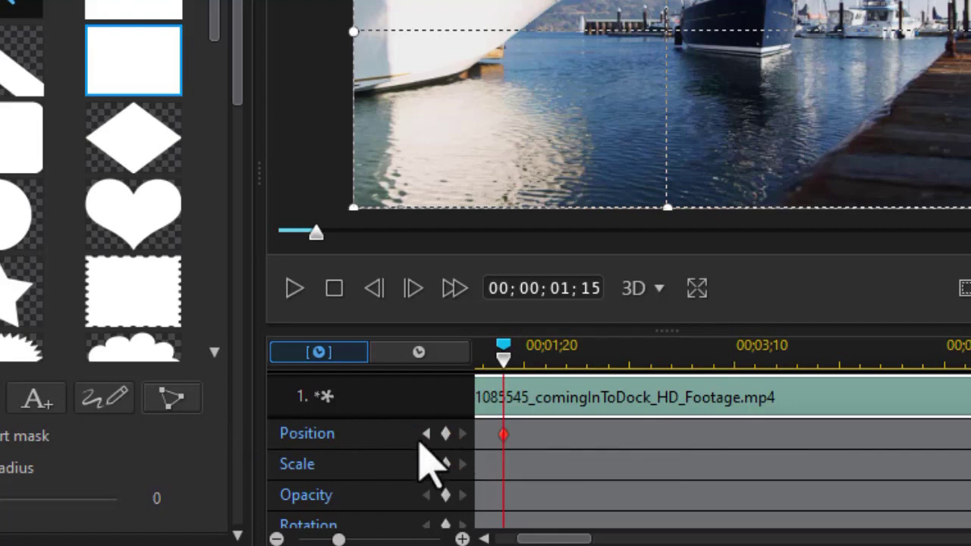
scroll(546, 536, up, 2)
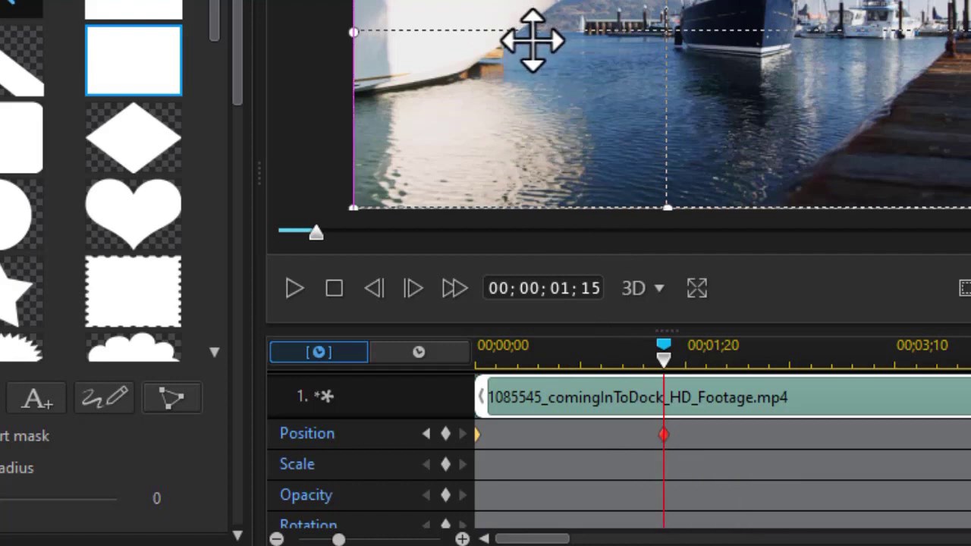
Step: Shift the mask box to the right and confirm the mask with OK
drag(531, 37, 830, 53)
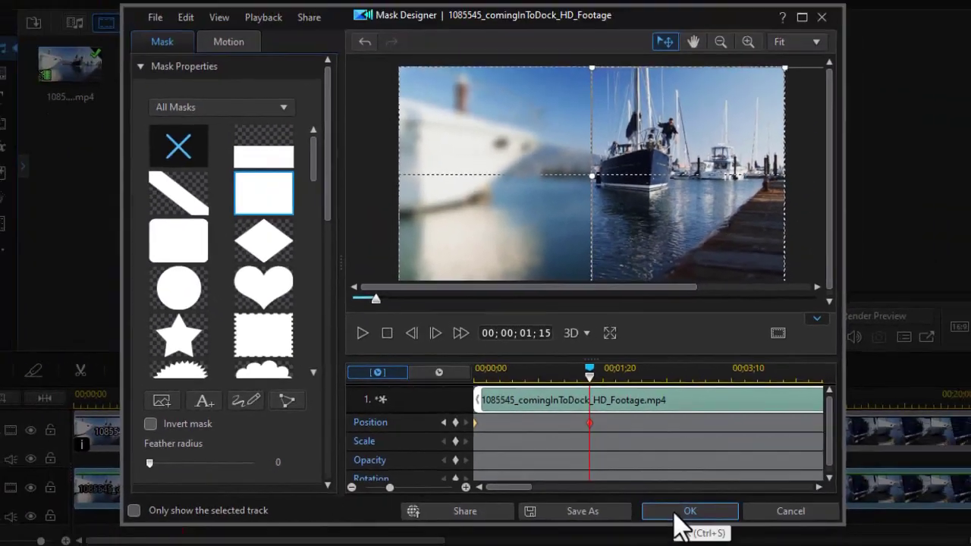
click(687, 521)
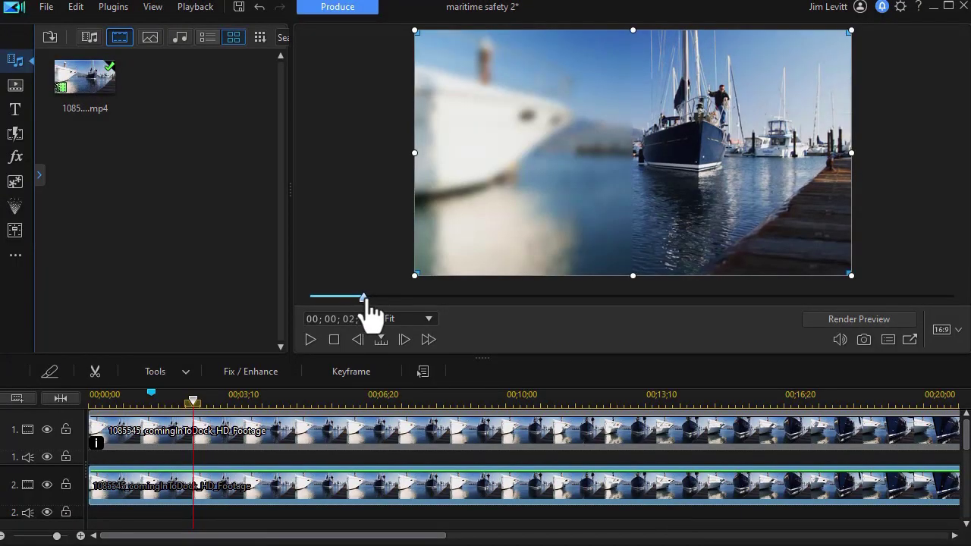
drag(364, 300, 277, 313)
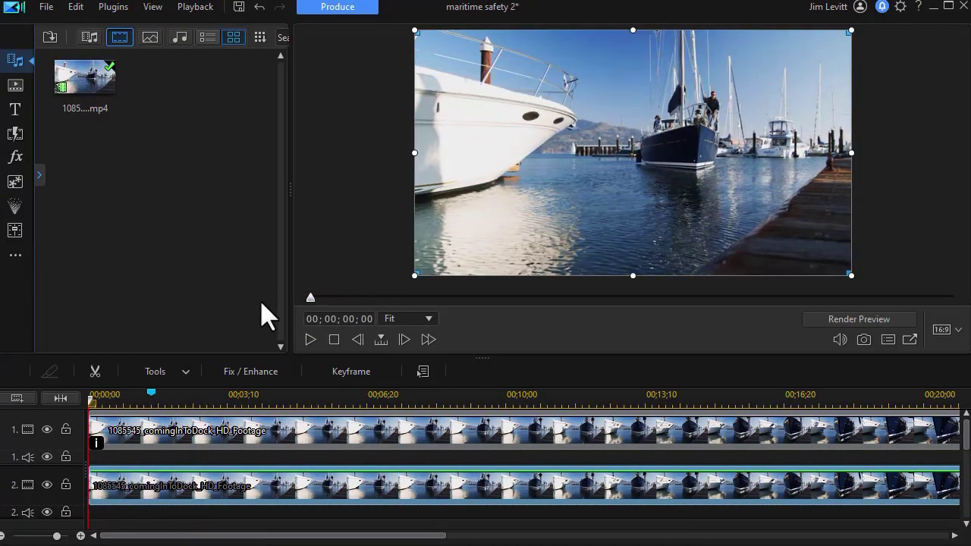
click(310, 340)
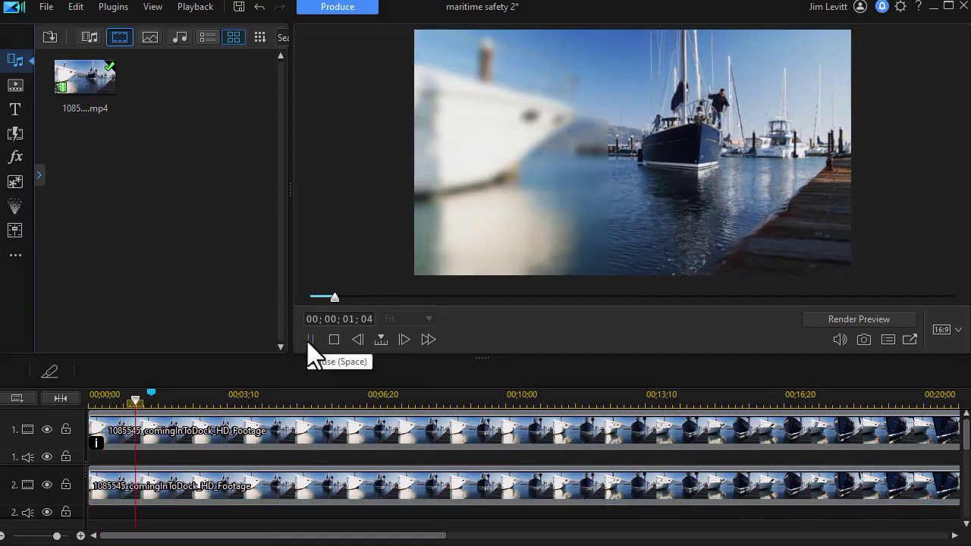
click(311, 341)
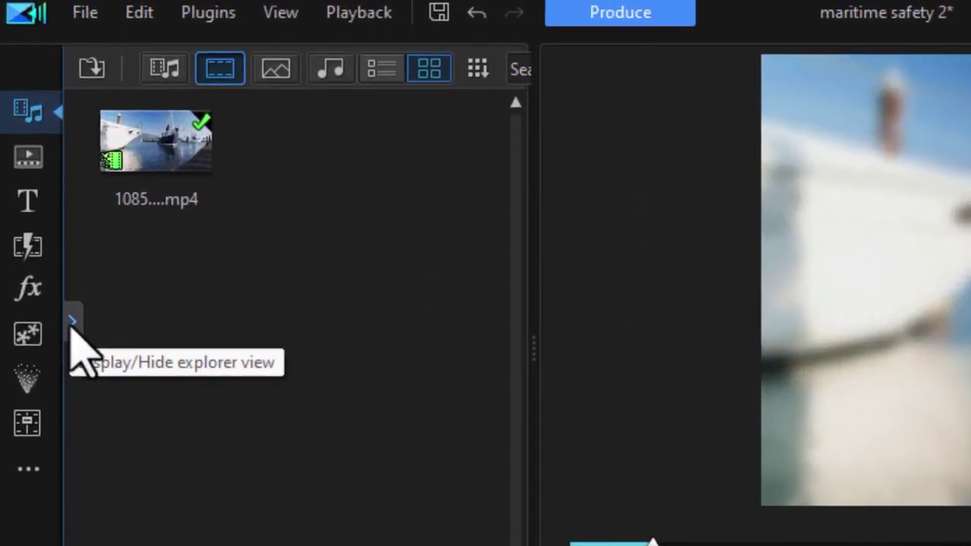
Step: Place the white Uniform Color board on track 3 and stretch it to 00;00;16;24
click(39, 176)
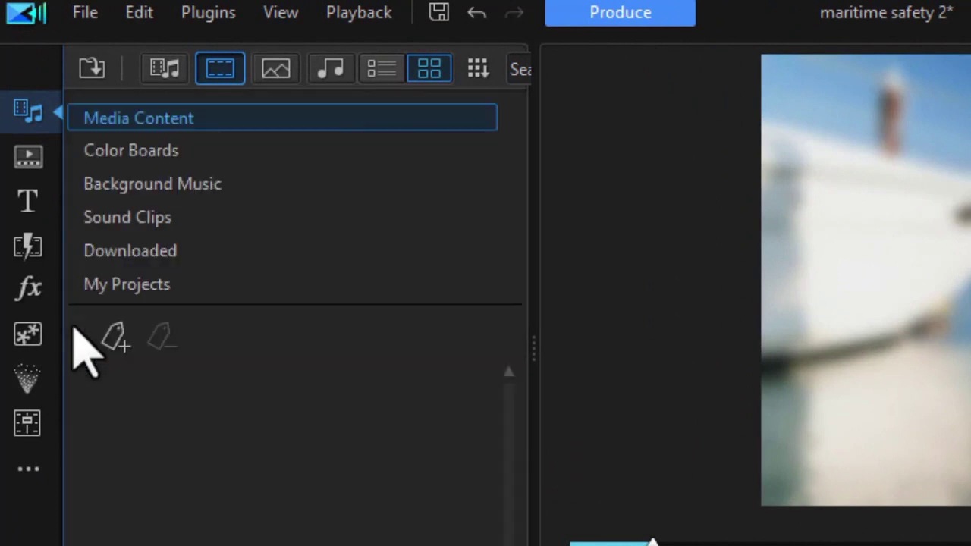
click(152, 158)
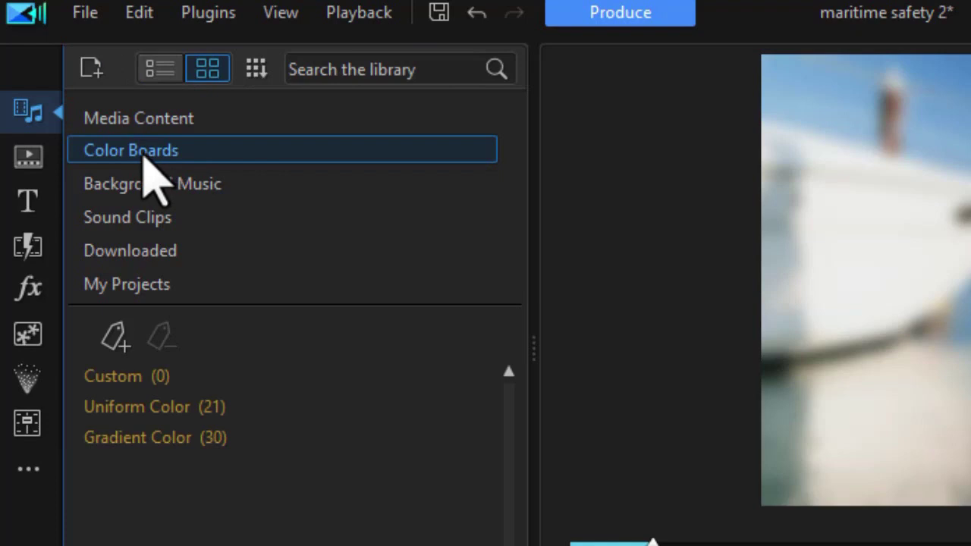
click(160, 415)
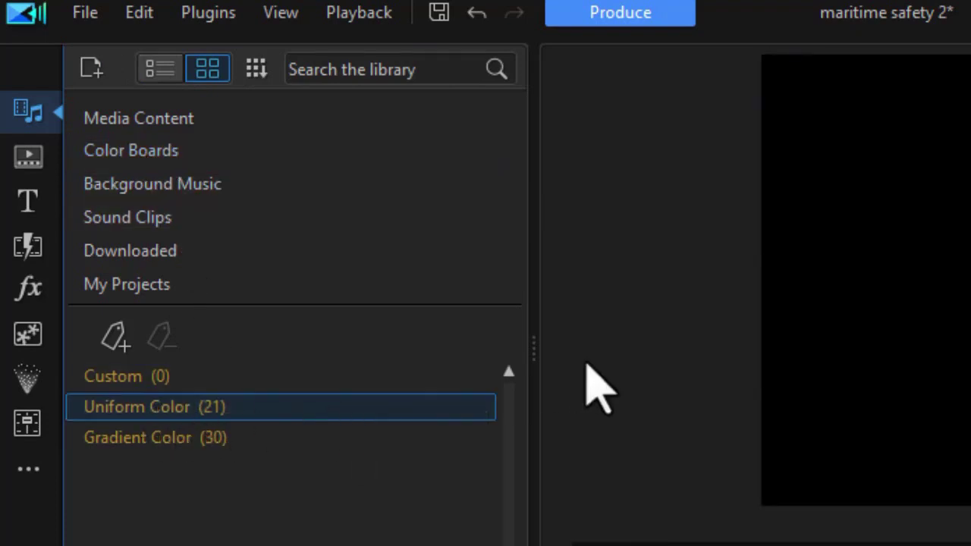
drag(535, 347, 866, 371)
drag(840, 237, 841, 545)
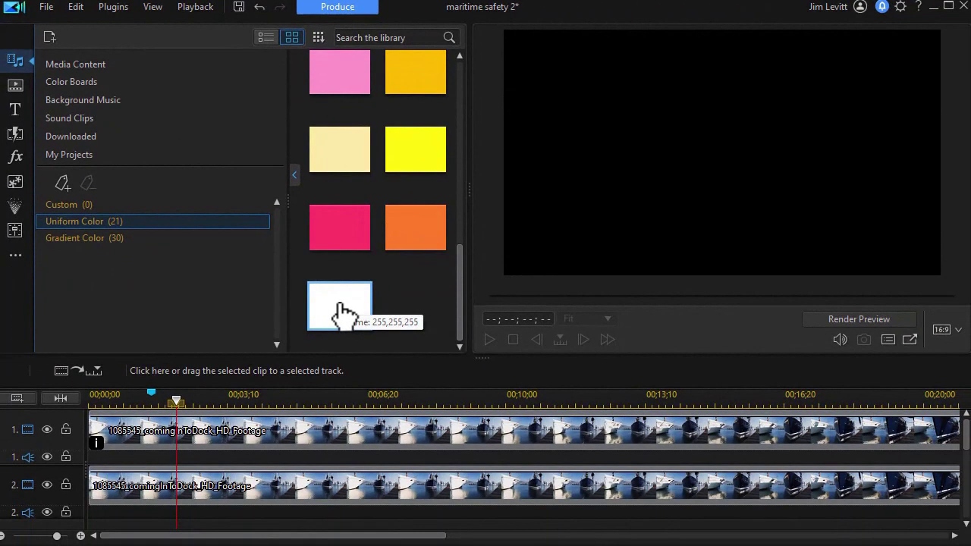
drag(340, 310, 80, 520)
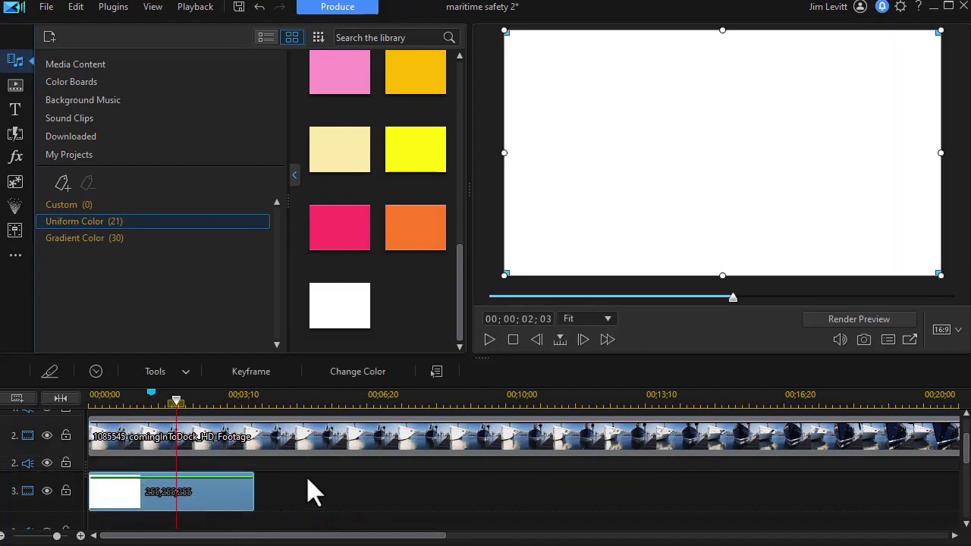
drag(255, 492, 785, 512)
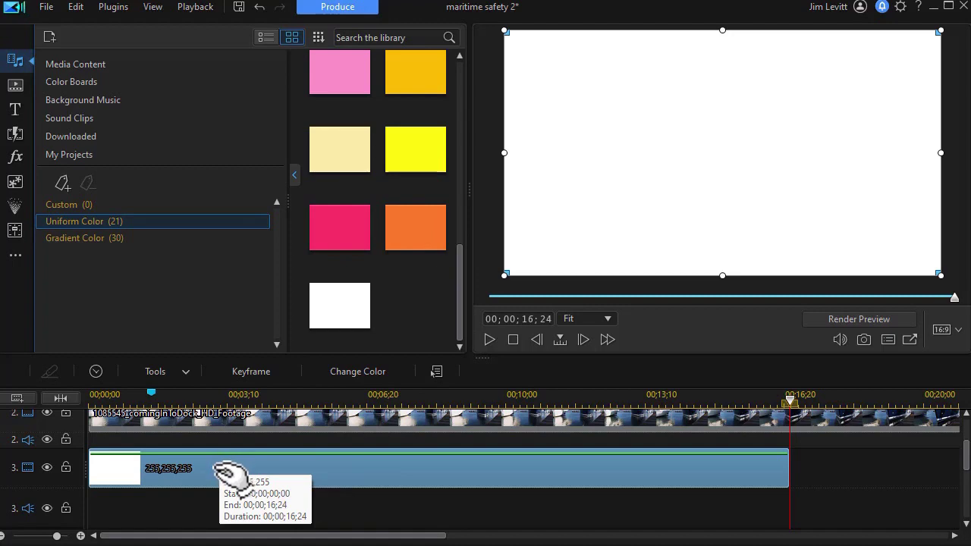
Step: In PiP Designer, unlock the white board's aspect ratio and set Scale Width to 0.007
double_click(227, 474)
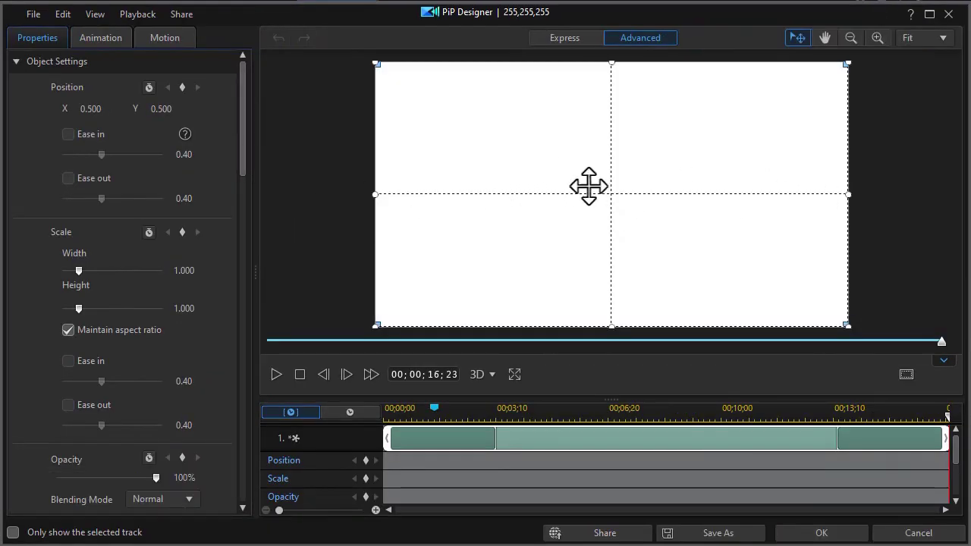
click(70, 332)
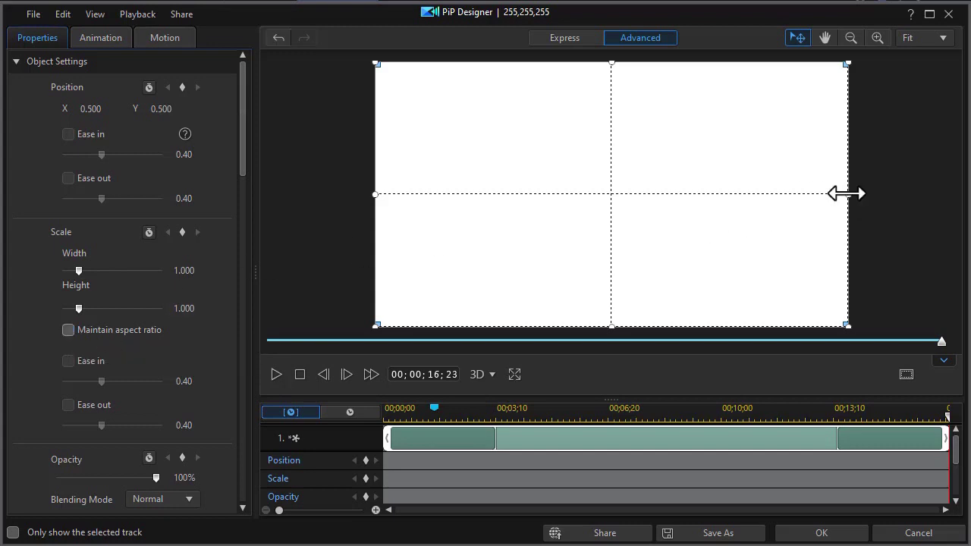
drag(846, 193, 614, 203)
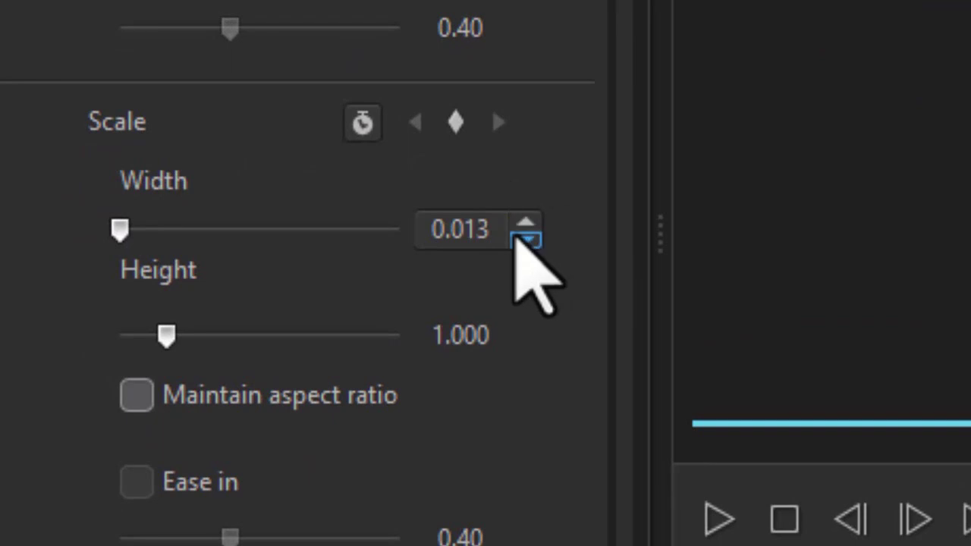
drag(470, 228, 494, 227)
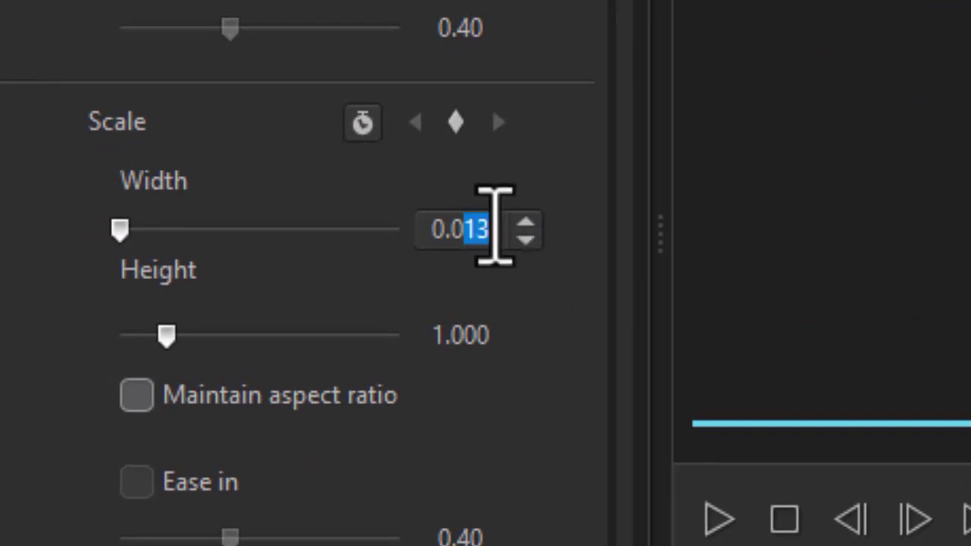
text(0)
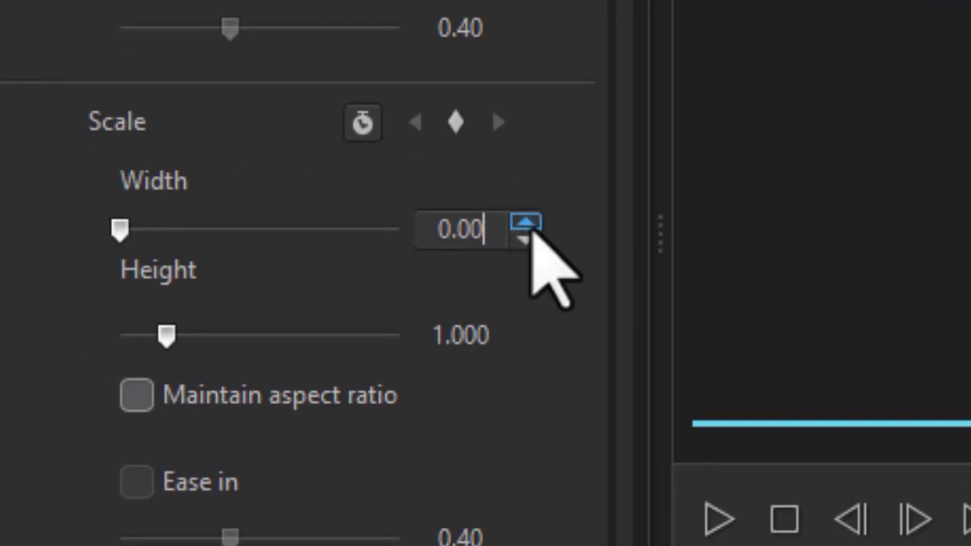
text(7)
key(Return)
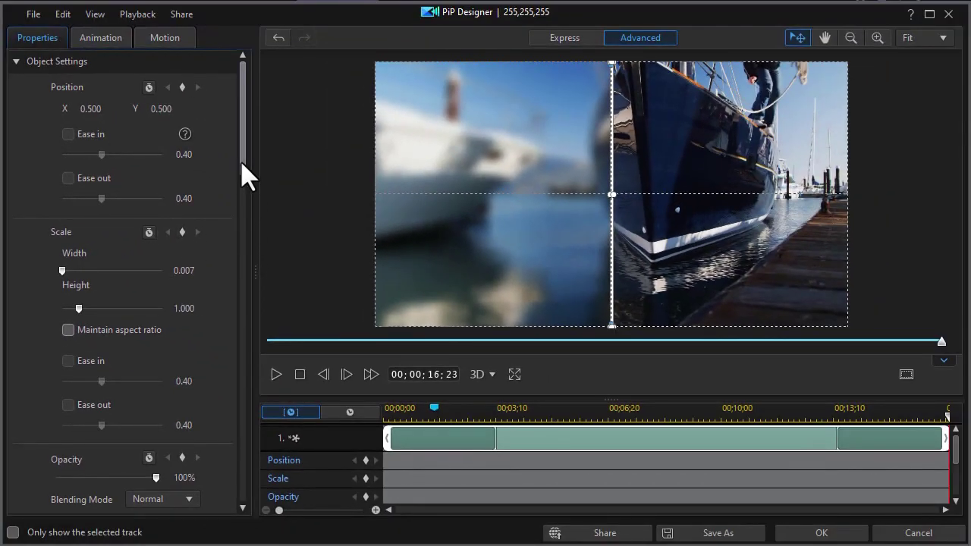
drag(242, 163, 256, 441)
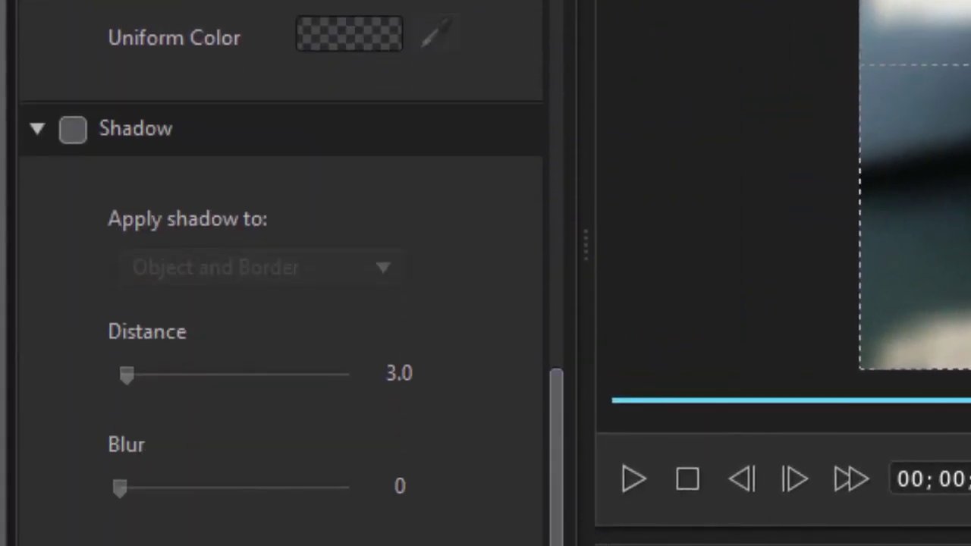
Step: Enable Shadow on the white bar and lower its distance from 3.0 to 1.2
click(73, 129)
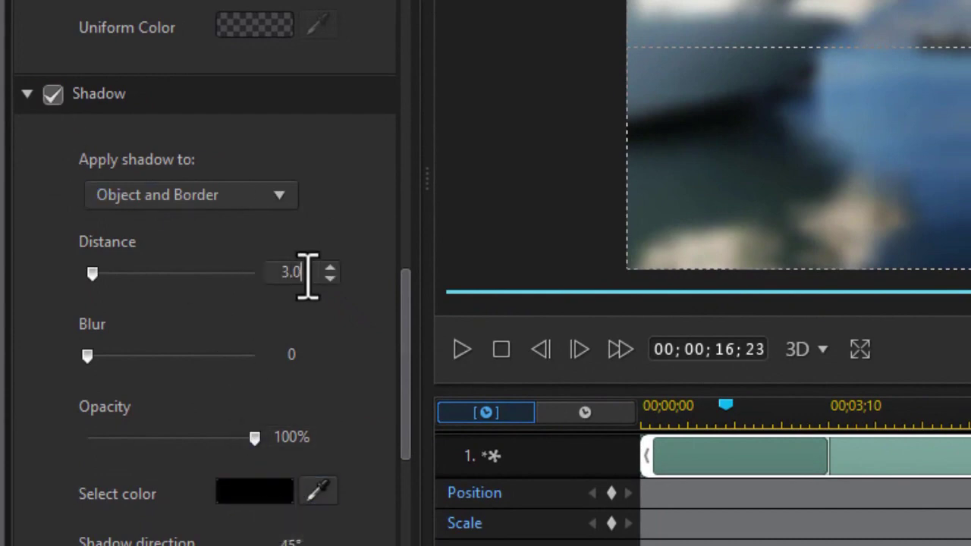
drag(295, 274, 275, 275)
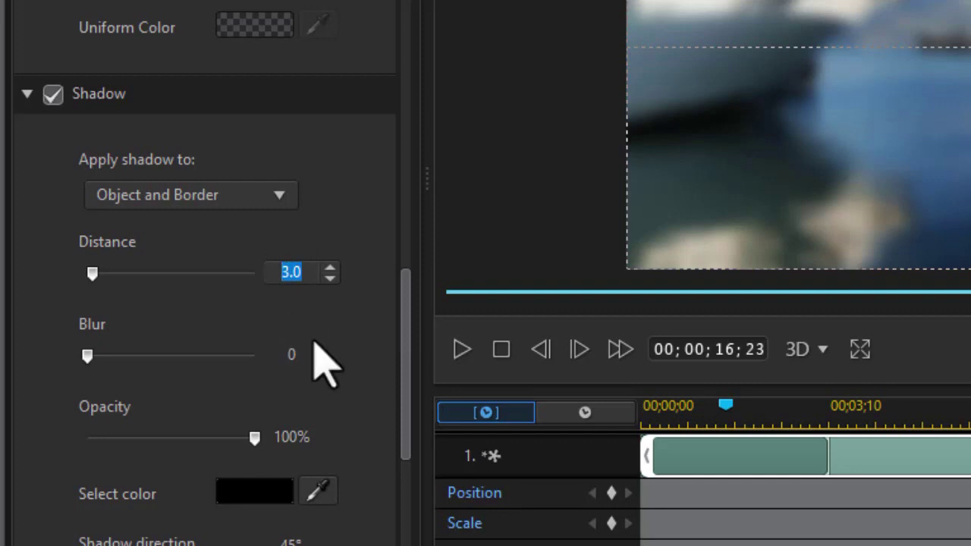
text(1)
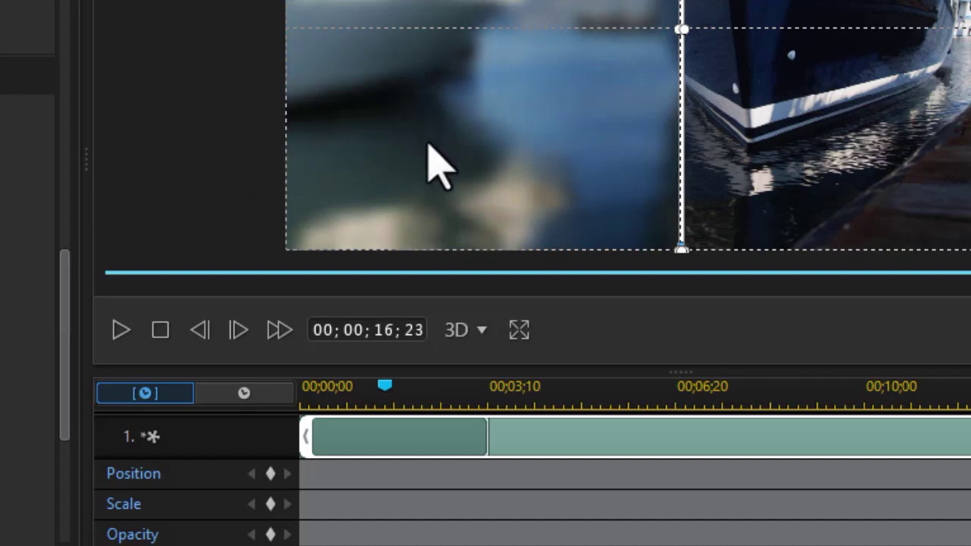
Step: Add a Position keyframe for the white bar at 00;00;01;15, holding it at the centre
click(384, 386)
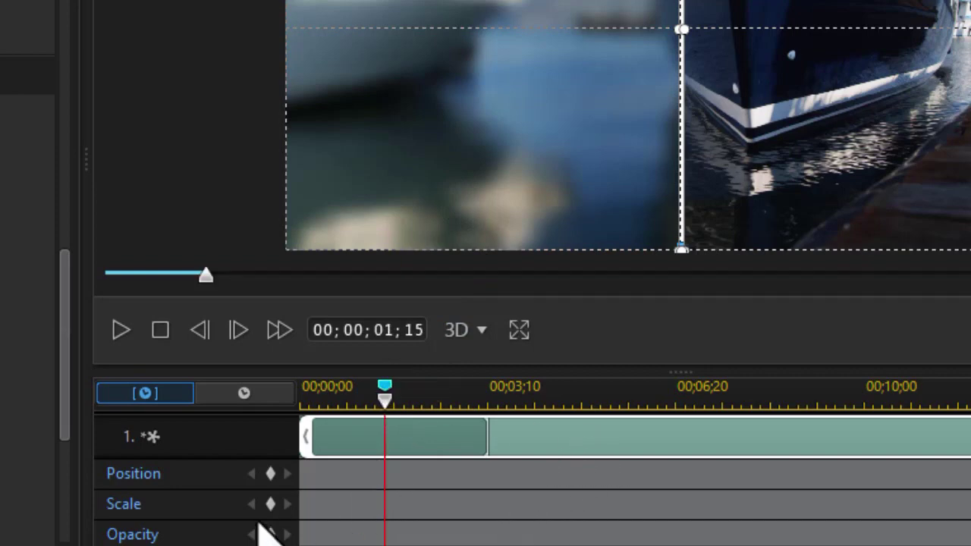
click(270, 474)
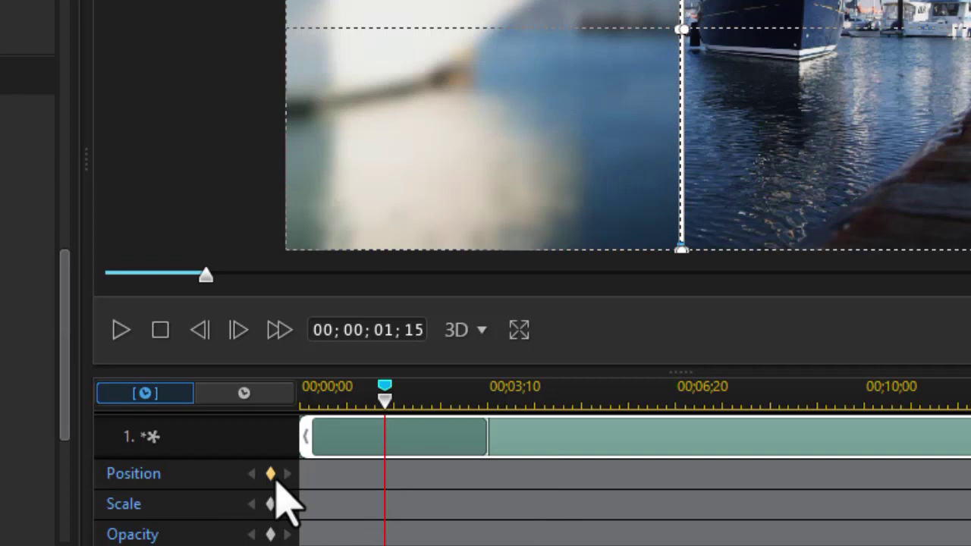
click(269, 473)
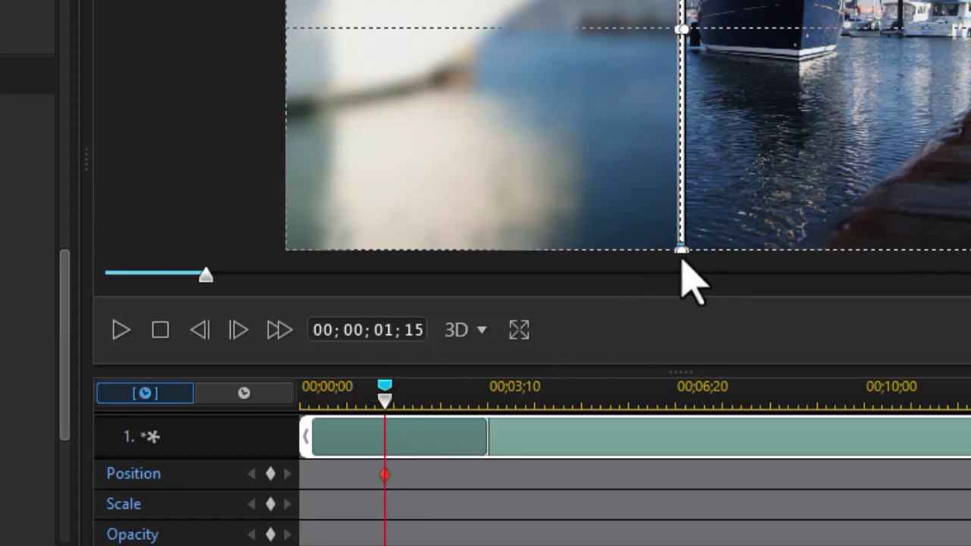
Step: At 00;00;00;00, move the white bar to the frame's left edge and apply the PiP Designer changes
drag(385, 402, 243, 440)
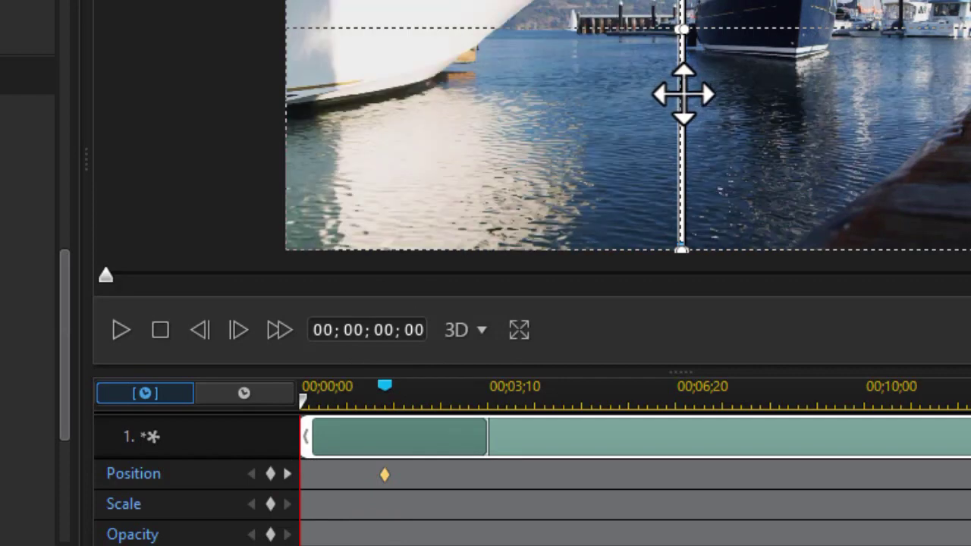
drag(682, 95, 284, 93)
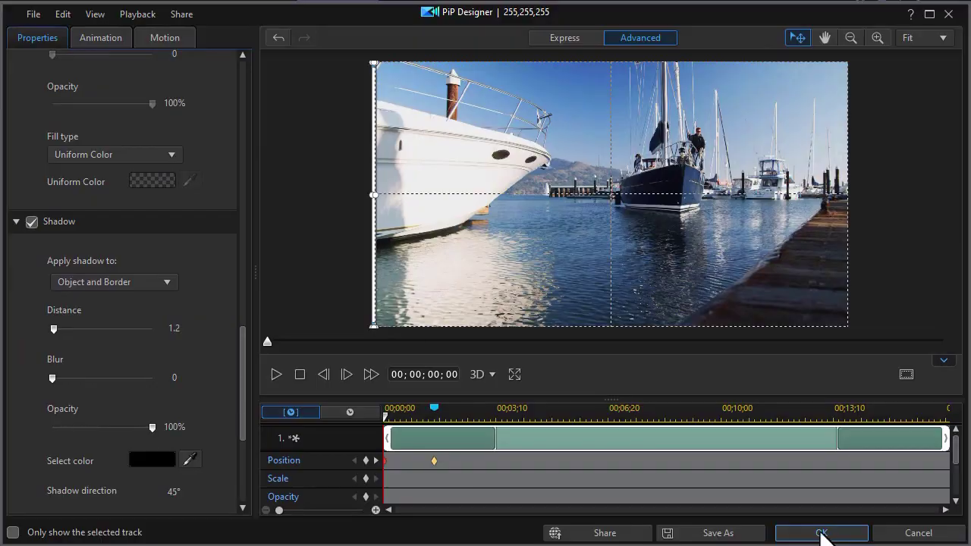
click(821, 533)
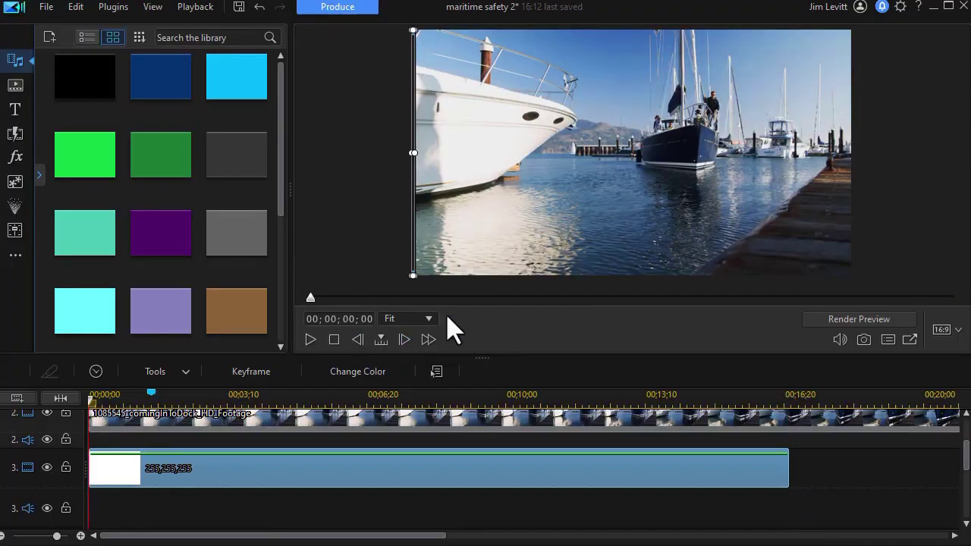